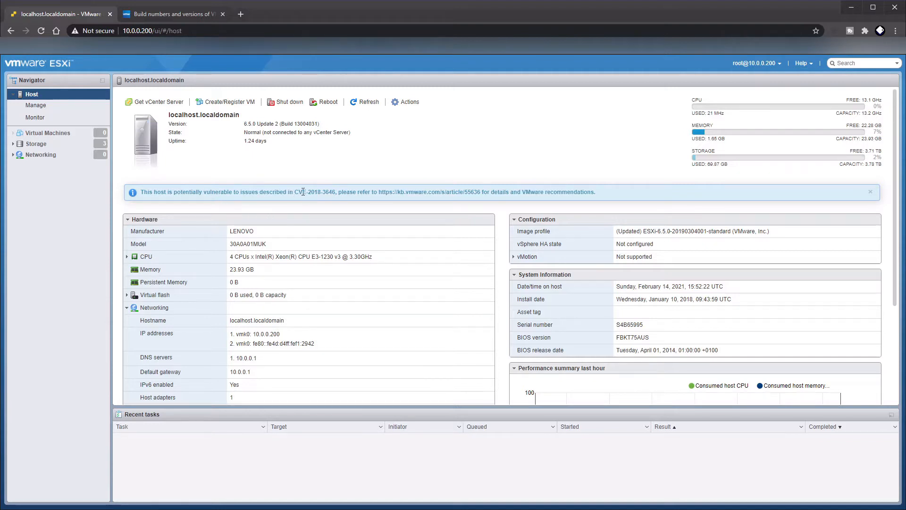
Examine the host's CVE-2018-3646 vulnerability notice and its installed ESXi version and build
{"action": "left_click_drag", "start_coordinate": [296, 192], "coordinate": [331, 192]}
{"action": "left_click", "coordinate": [378, 178]}
{"action": "left_click_drag", "start_coordinate": [244, 124], "coordinate": [324, 128]}
{"action": "left_click", "coordinate": [335, 124]}
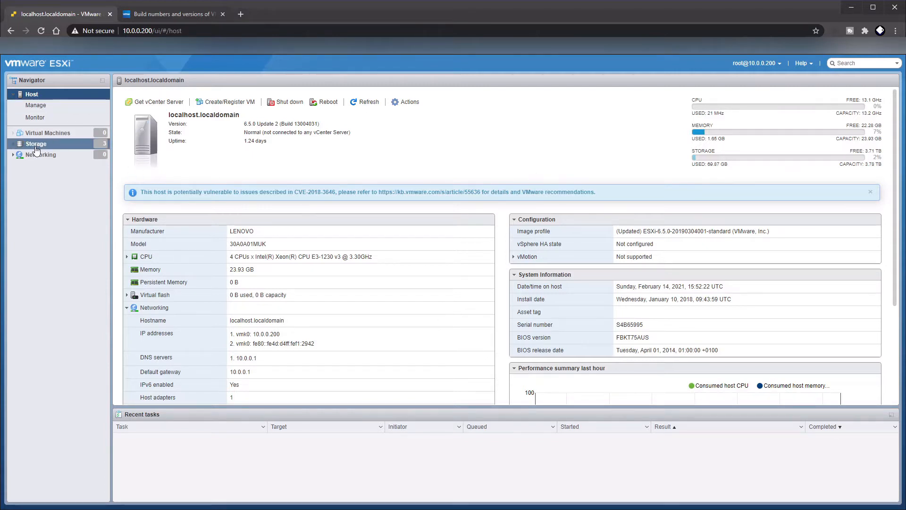
Open the datastore browser for datastore1 to view its folders
{"action": "left_click", "coordinate": [13, 143]}
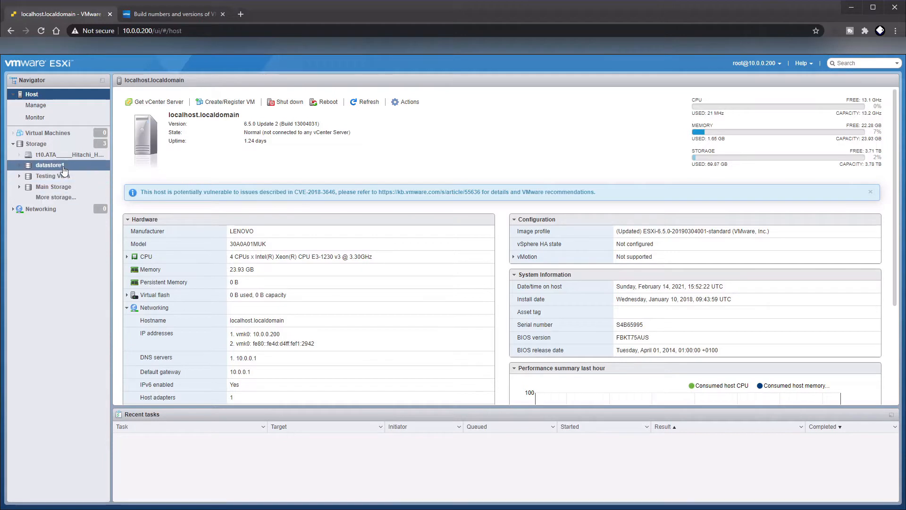
{"action": "left_click", "coordinate": [49, 165]}
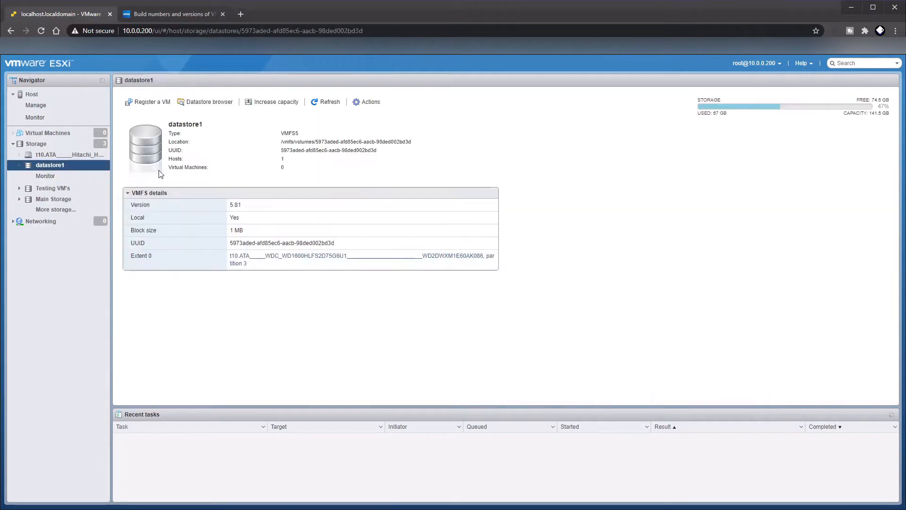
{"action": "left_click", "coordinate": [218, 104]}
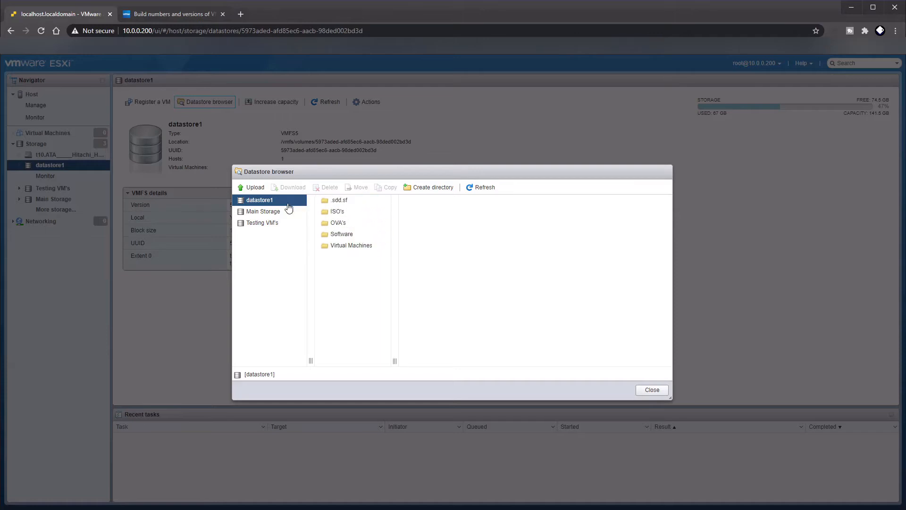
Inspect the contents of the Main Storage and Testing VM's datastores, and close the datastore browser
{"action": "left_click", "coordinate": [276, 212]}
{"action": "left_click", "coordinate": [269, 225]}
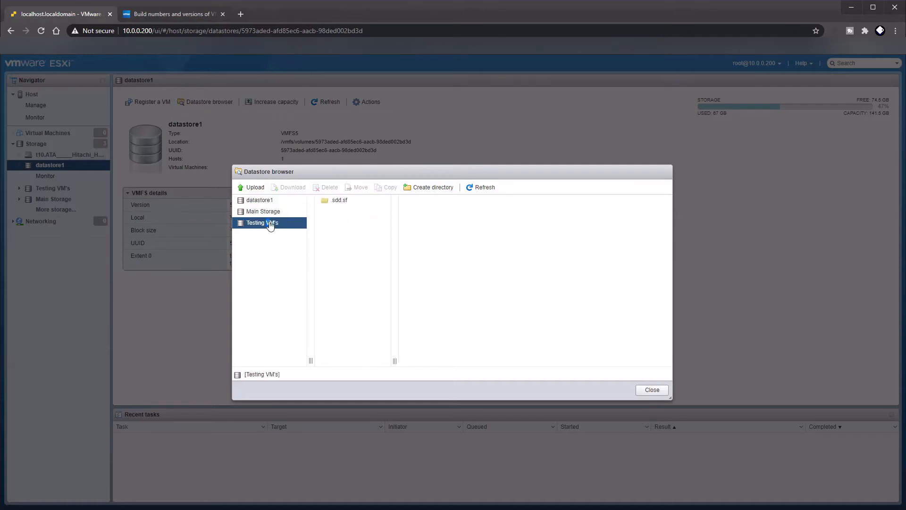
{"action": "left_click", "coordinate": [268, 213]}
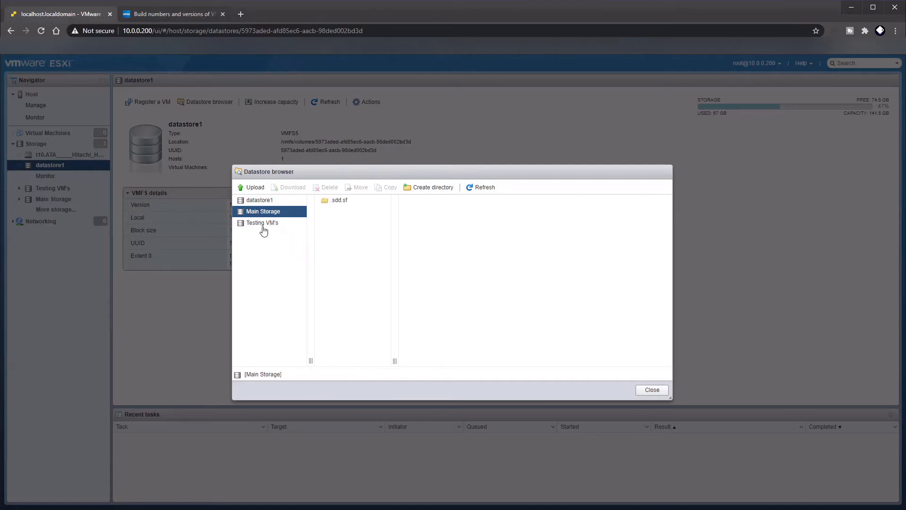
{"action": "left_click", "coordinate": [263, 224]}
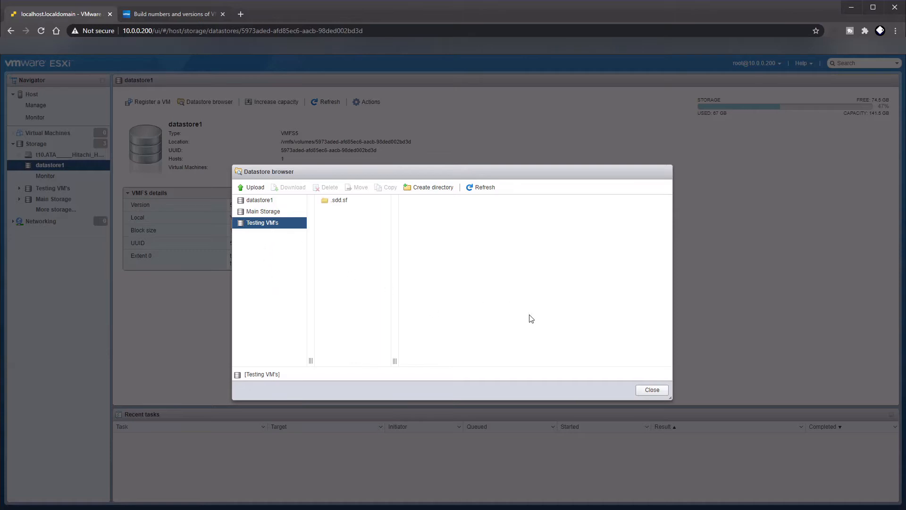
{"action": "left_click", "coordinate": [658, 391]}
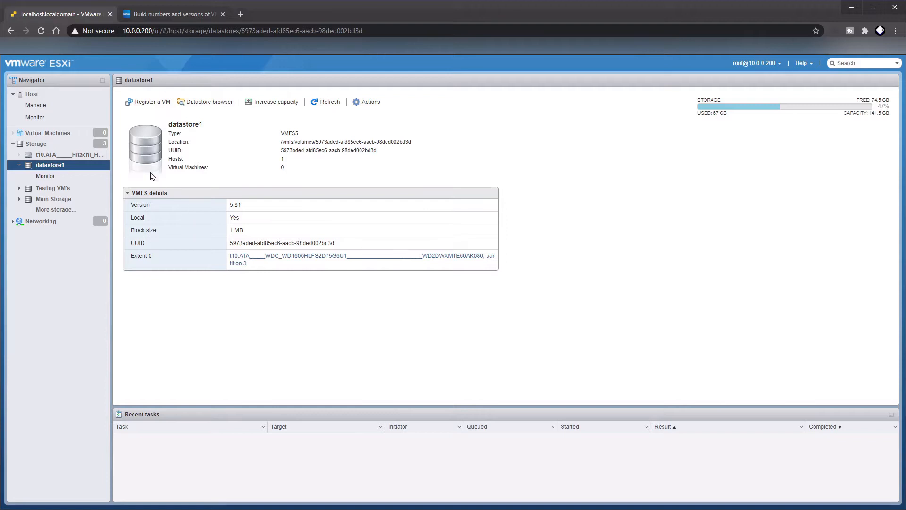
Put the ESXi host into maintenance mode from its host overview and confirm the change
{"action": "left_click", "coordinate": [32, 95]}
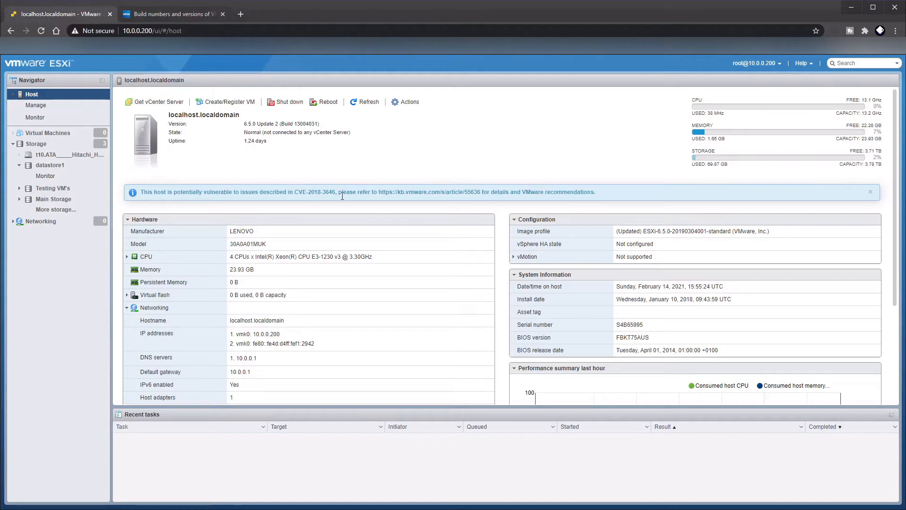
{"action": "left_click", "coordinate": [409, 102]}
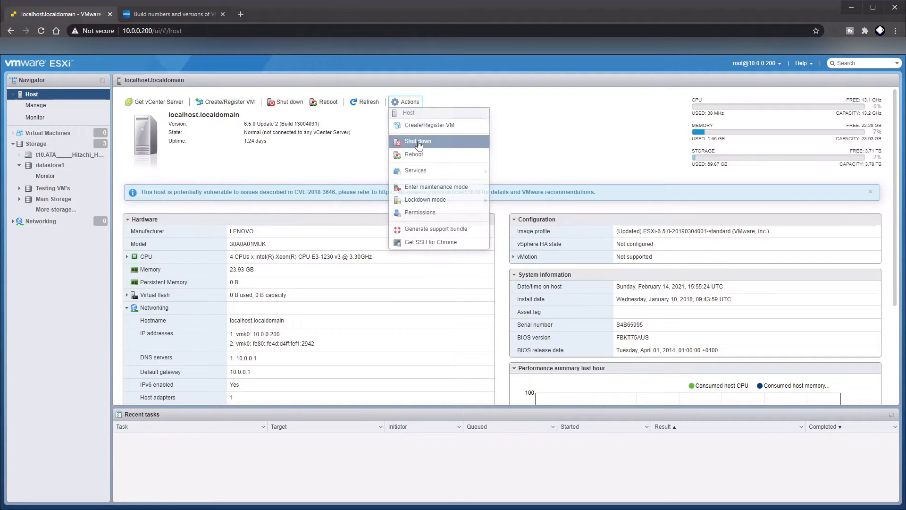
{"action": "left_click", "coordinate": [420, 188]}
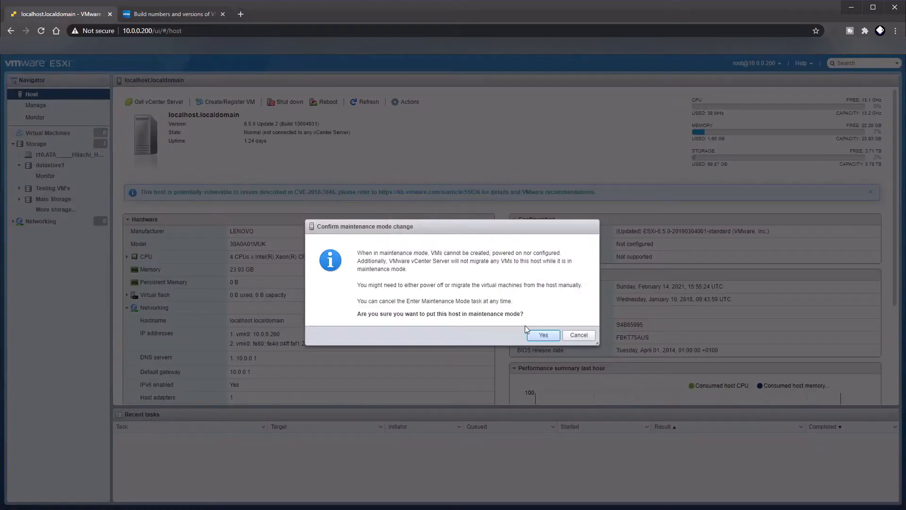
{"action": "left_click", "coordinate": [543, 335]}
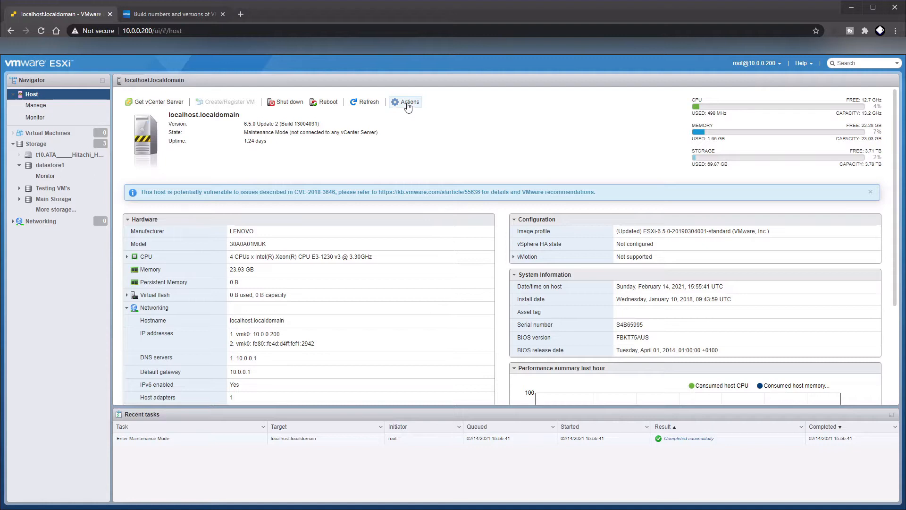
Enable the Secure Shell (SSH) service on the host
{"action": "left_click", "coordinate": [409, 104]}
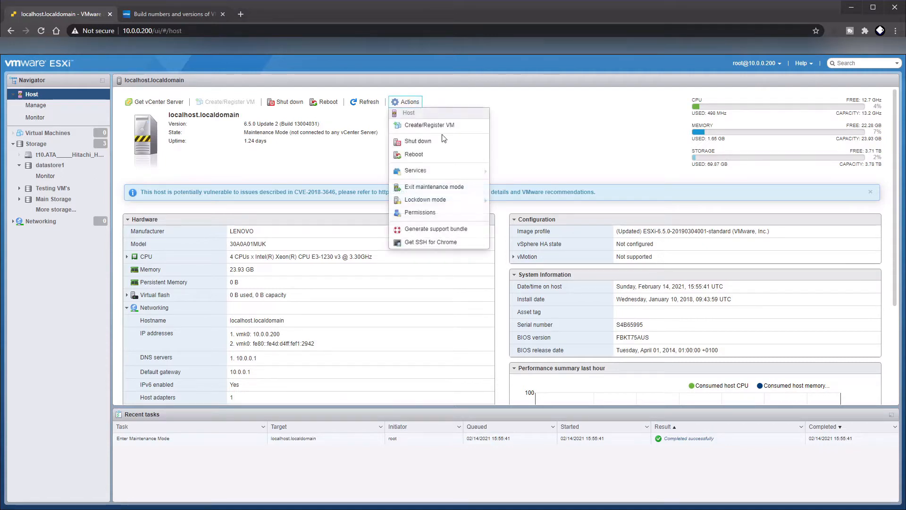
{"action": "mouse_move", "coordinate": [453, 173]}
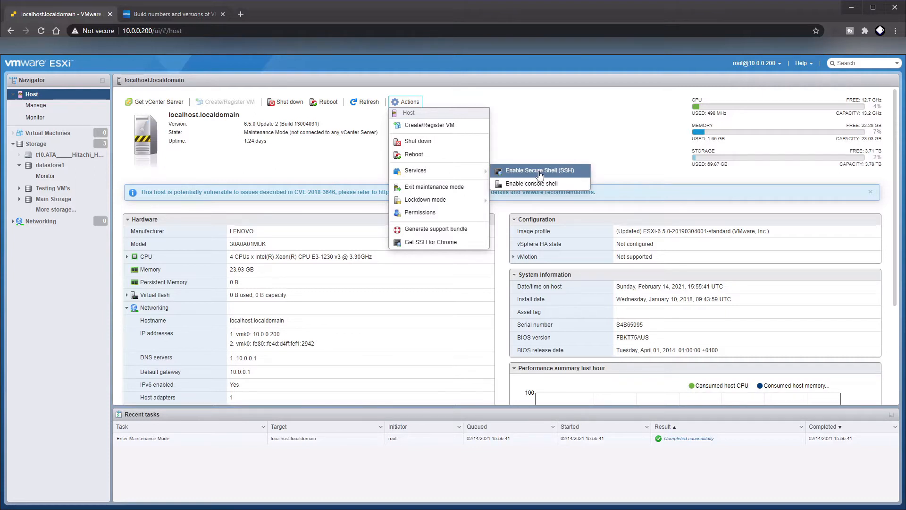
{"action": "left_click", "coordinate": [540, 173]}
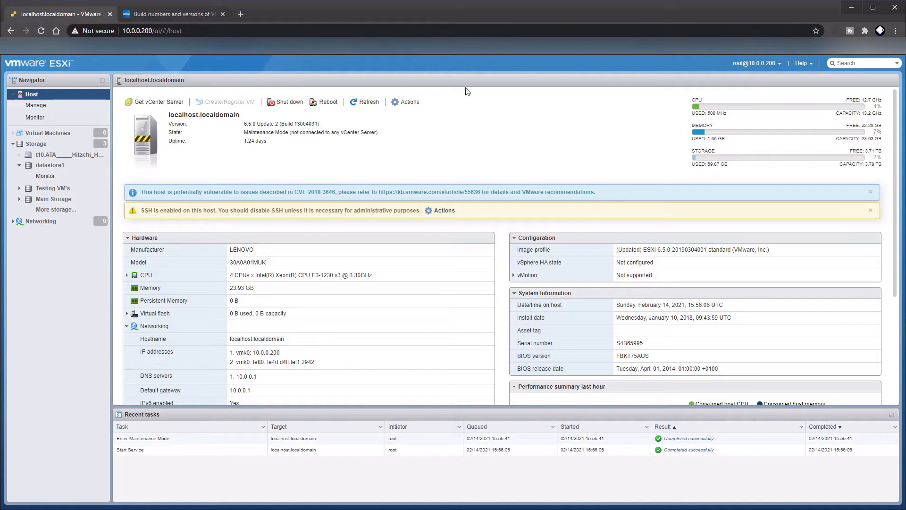
Review the VMware knowledge base table of ESXi build numbers for the 7.0, 6.7 and 6.5 releases, including the 7.0 Update 1c build
{"action": "left_click", "coordinate": [167, 15]}
{"action": "scroll", "coordinate": [536, 211], "scroll_direction": "up", "scroll_amount": 5}
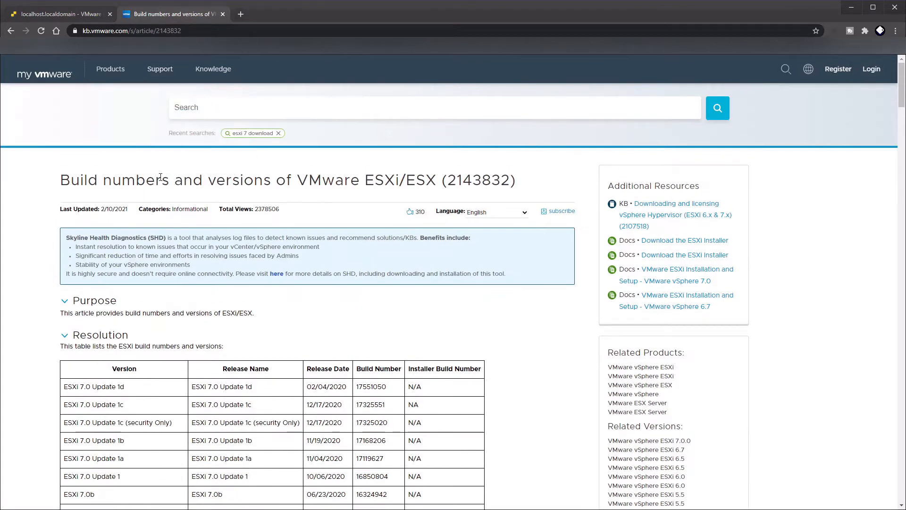
{"action": "scroll", "coordinate": [528, 279], "scroll_direction": "down", "scroll_amount": 4}
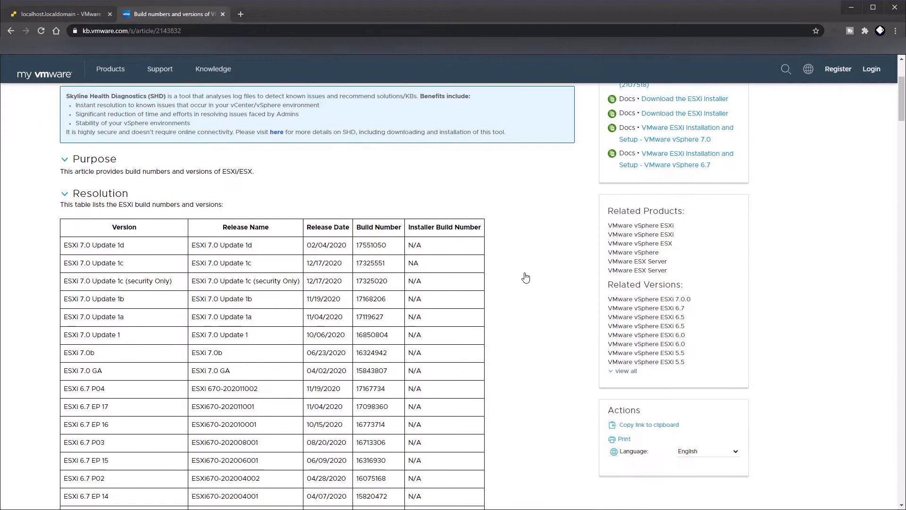
{"action": "scroll", "coordinate": [528, 279], "scroll_direction": "down", "scroll_amount": 6}
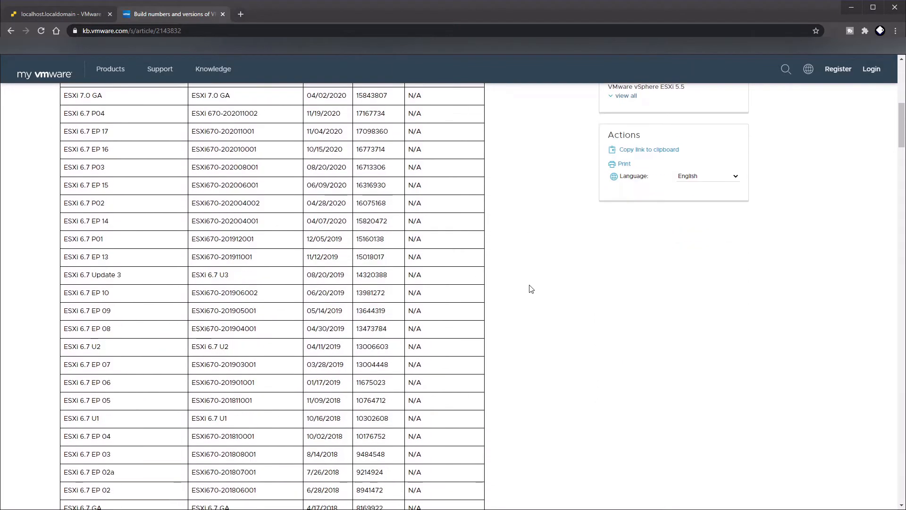
{"action": "scroll", "coordinate": [386, 207], "scroll_direction": "up", "scroll_amount": 7}
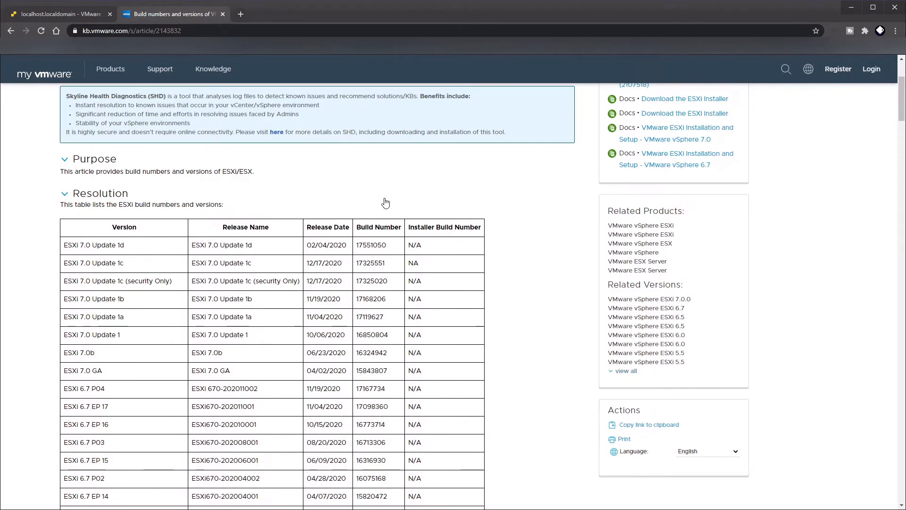
{"action": "scroll", "coordinate": [385, 203], "scroll_direction": "down", "scroll_amount": 2}
{"action": "scroll", "coordinate": [373, 147], "scroll_direction": "down", "scroll_amount": 8}
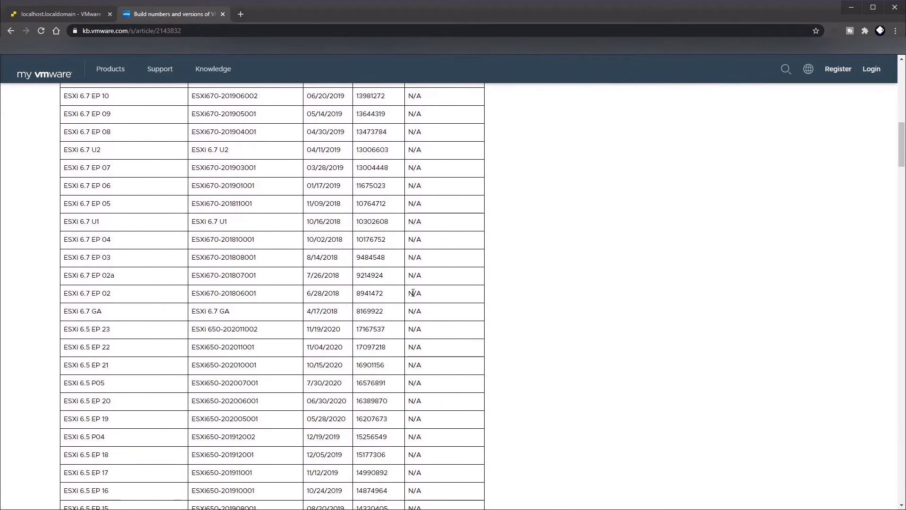
{"action": "scroll", "coordinate": [510, 322], "scroll_direction": "up", "scroll_amount": 4}
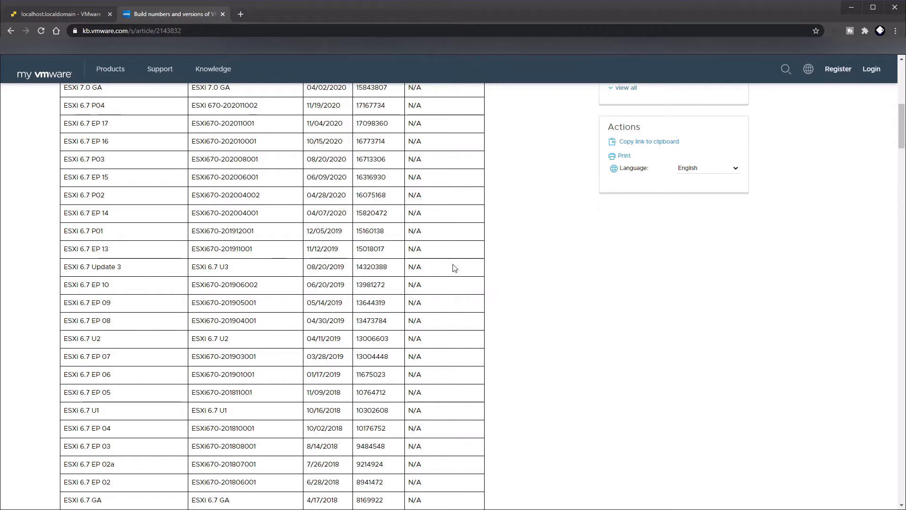
{"action": "scroll", "coordinate": [383, 202], "scroll_direction": "up", "scroll_amount": 2}
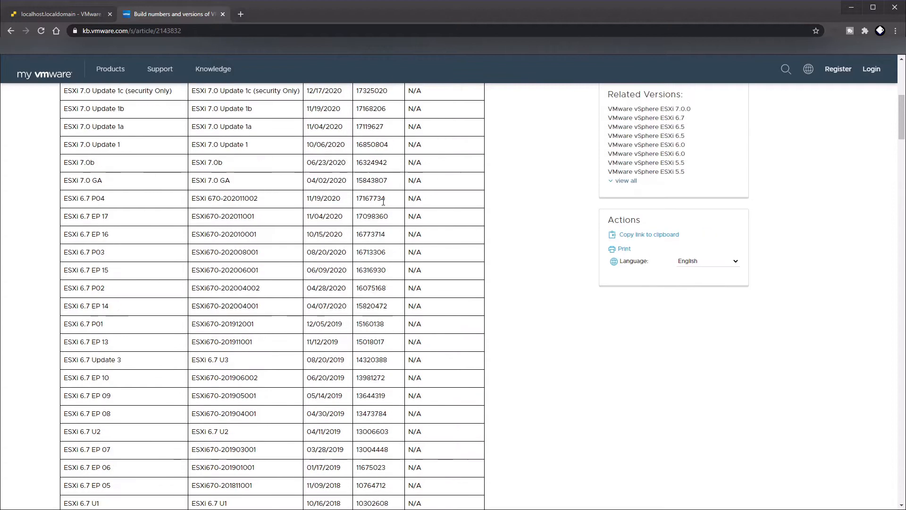
{"action": "scroll", "coordinate": [389, 216], "scroll_direction": "down", "scroll_amount": 2}
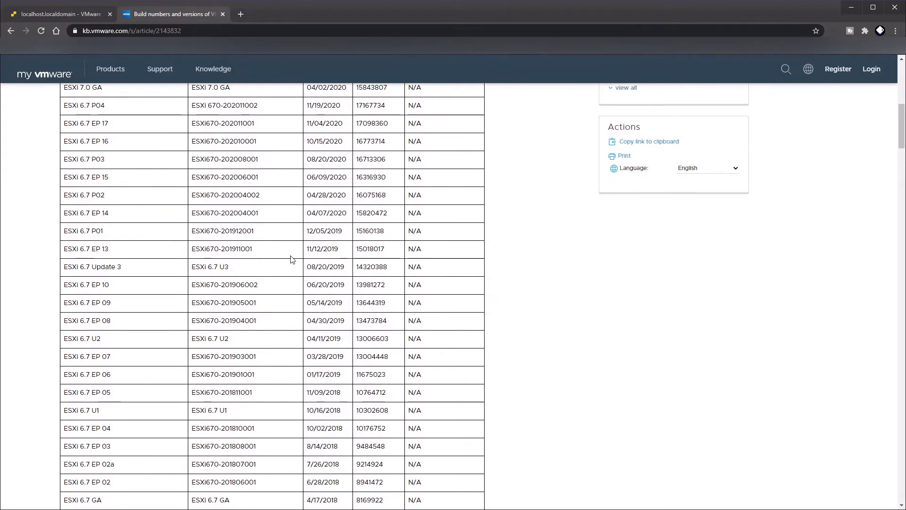
{"action": "scroll", "coordinate": [291, 258], "scroll_direction": "up", "scroll_amount": 5}
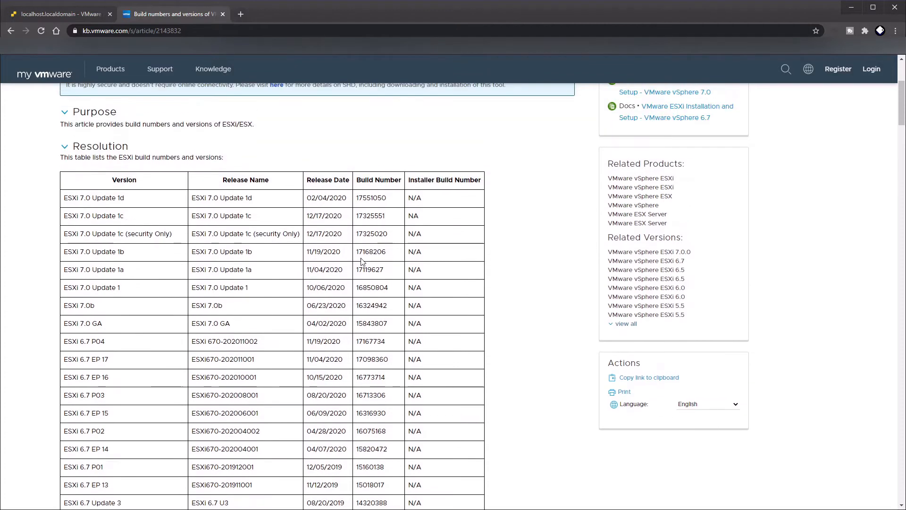
{"action": "double_click", "coordinate": [373, 216]}
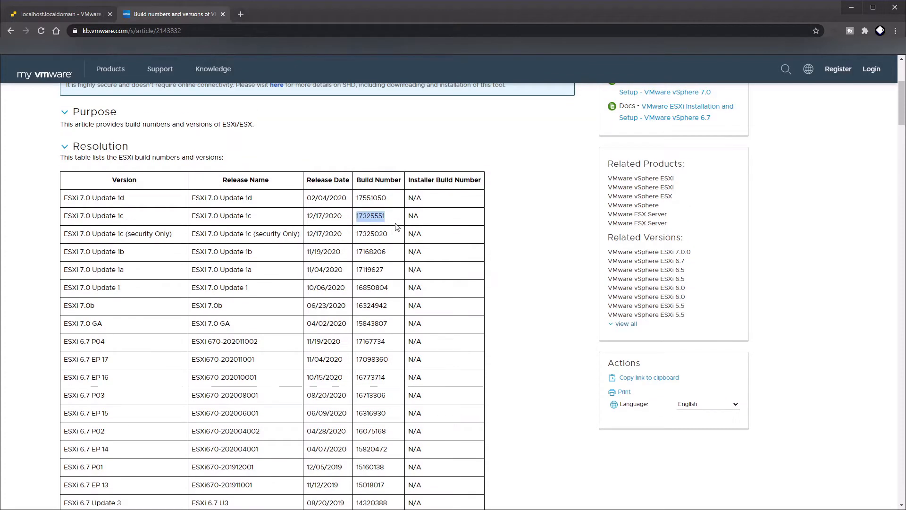
{"action": "scroll", "coordinate": [395, 227], "scroll_direction": "down", "scroll_amount": 4}
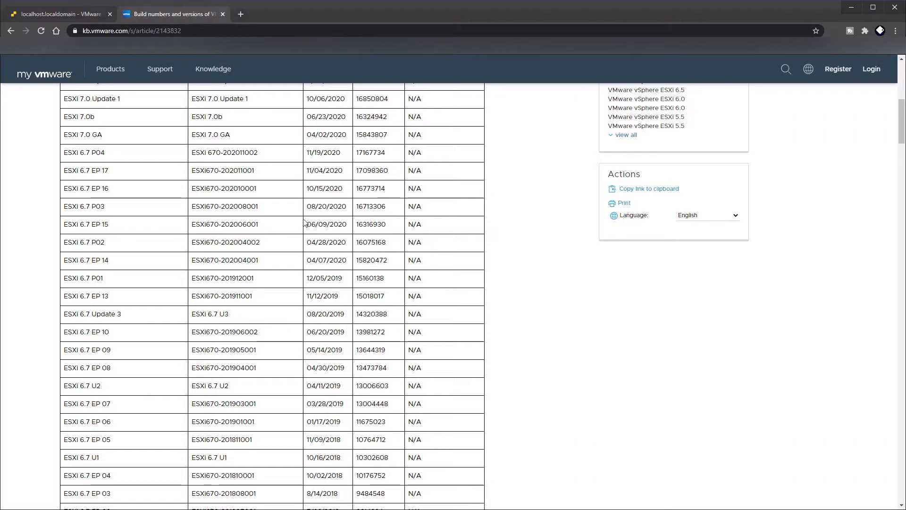
Compare the host's installed version with the build table, examining ESXi 6.7 U3, ESXi 6.5 Update 3 and the older 6.5 releases
{"action": "left_click", "coordinate": [58, 17]}
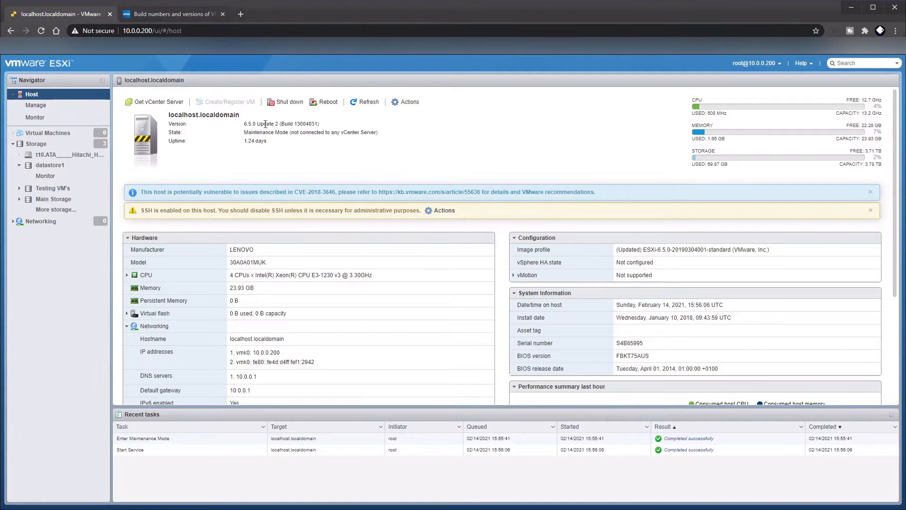
{"action": "left_click", "coordinate": [173, 17]}
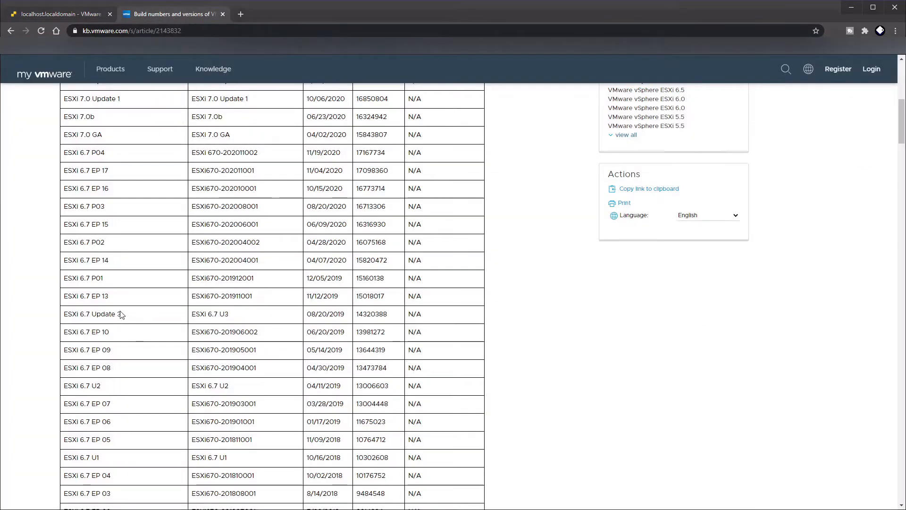
{"action": "left_click_drag", "start_coordinate": [137, 317], "coordinate": [254, 320]}
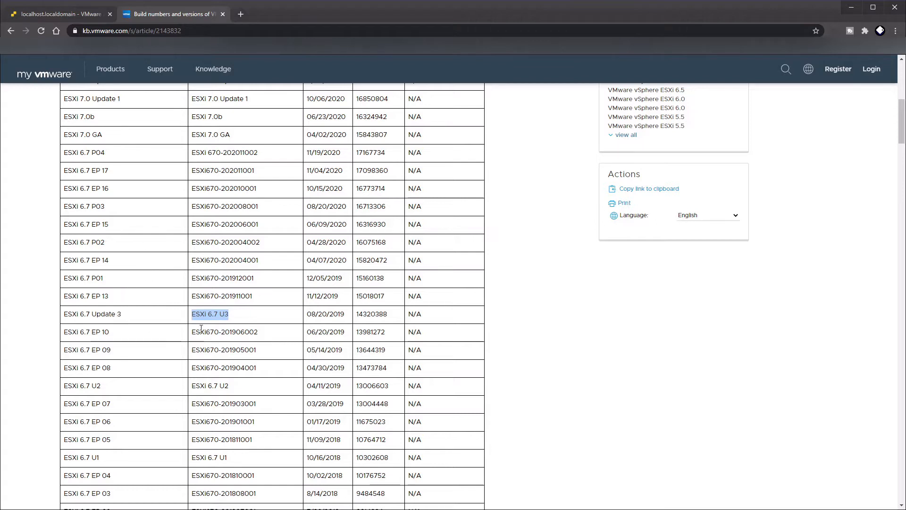
{"action": "scroll", "coordinate": [222, 323], "scroll_direction": "down", "scroll_amount": 1}
{"action": "scroll", "coordinate": [222, 322], "scroll_direction": "down", "scroll_amount": 6}
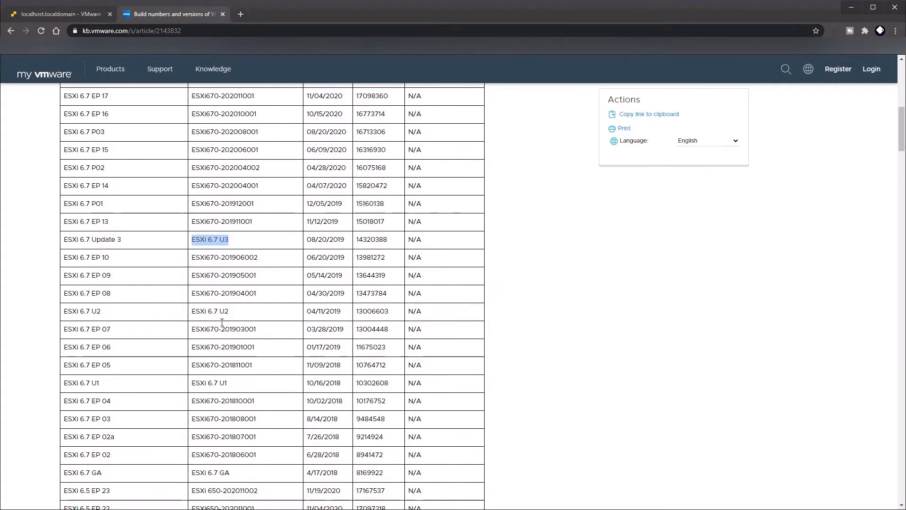
{"action": "scroll", "coordinate": [197, 372], "scroll_direction": "down", "scroll_amount": 1}
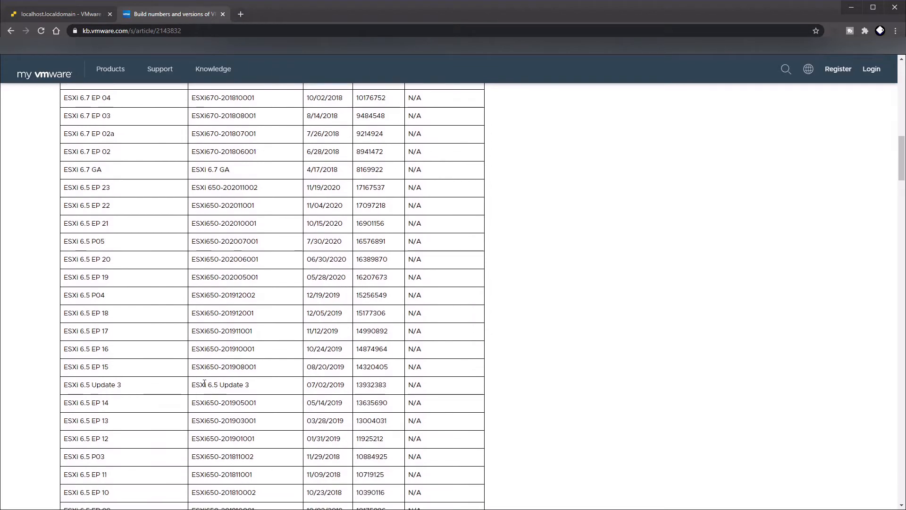
{"action": "scroll", "coordinate": [149, 386], "scroll_direction": "down", "scroll_amount": 1}
{"action": "left_click_drag", "start_coordinate": [245, 338], "coordinate": [265, 341]}
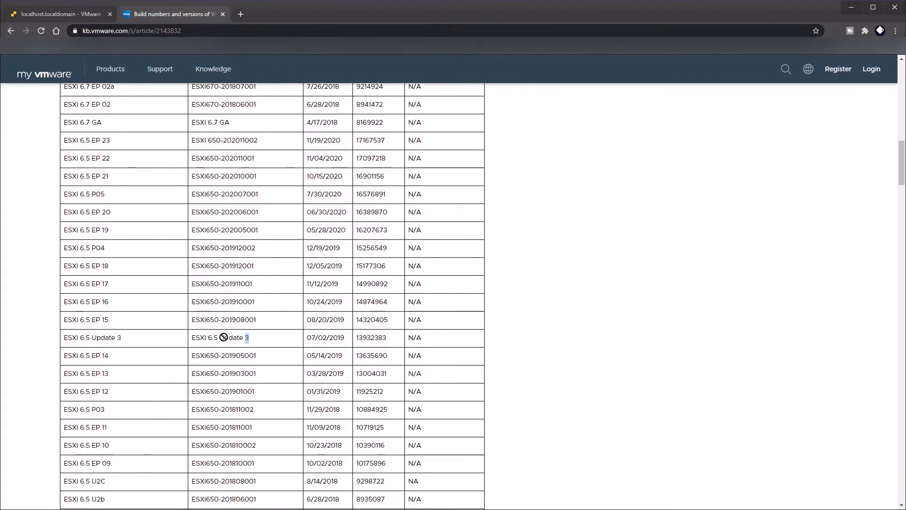
{"action": "left_click_drag", "start_coordinate": [191, 338], "coordinate": [256, 339]}
{"action": "scroll", "coordinate": [176, 395], "scroll_direction": "down", "scroll_amount": 4}
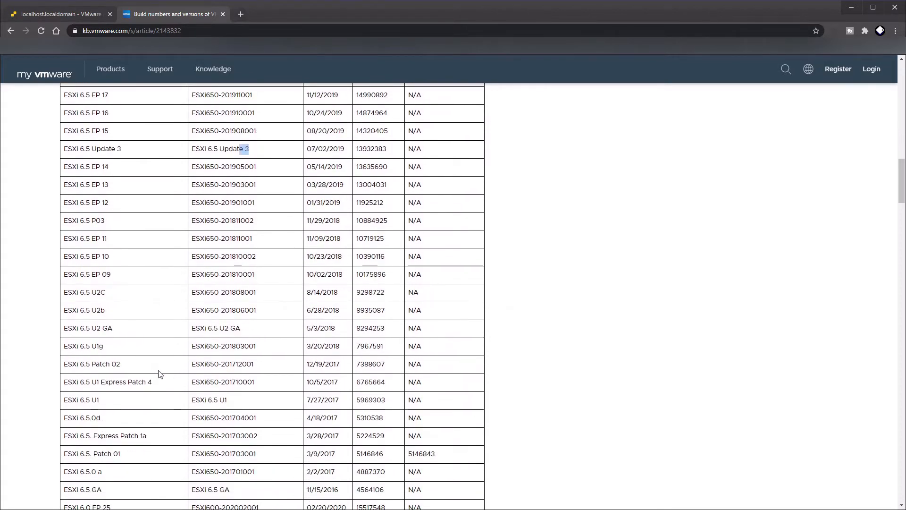
{"action": "scroll", "coordinate": [161, 368], "scroll_direction": "down", "scroll_amount": 2}
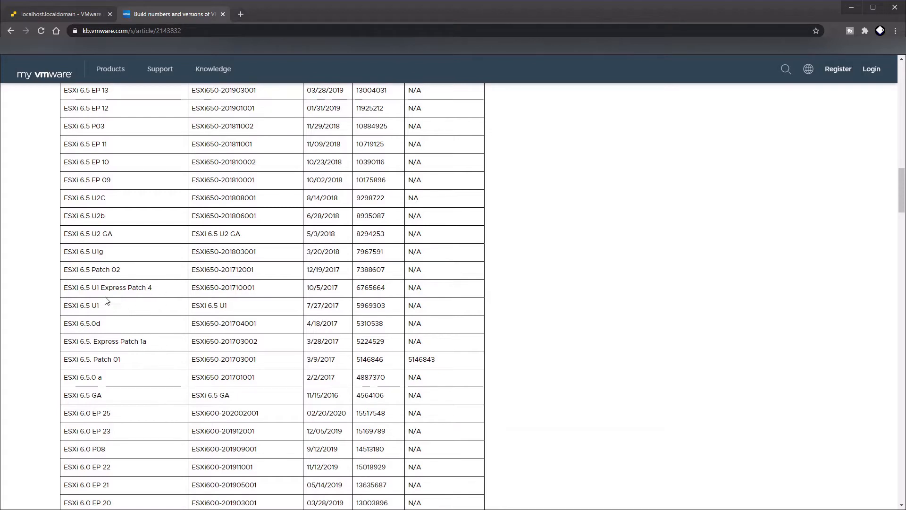
{"action": "left_click_drag", "start_coordinate": [134, 274], "coordinate": [73, 261]}
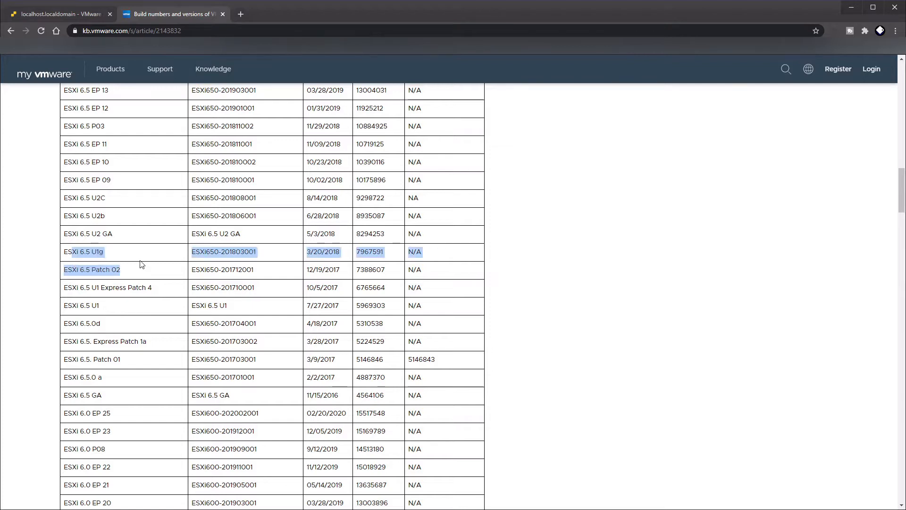
Examine the ESXi 6.5 U2 GA row in the build table, including its version name and build number
{"action": "scroll", "coordinate": [127, 266], "scroll_direction": "up", "scroll_amount": 1}
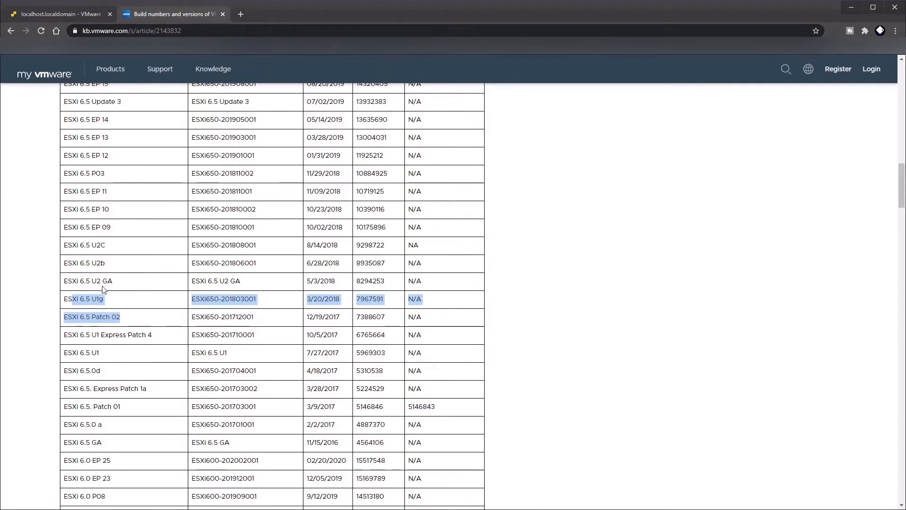
{"action": "left_click", "coordinate": [116, 287]}
{"action": "left_click_drag", "start_coordinate": [114, 283], "coordinate": [82, 282]}
{"action": "left_click_drag", "start_coordinate": [241, 282], "coordinate": [175, 281]}
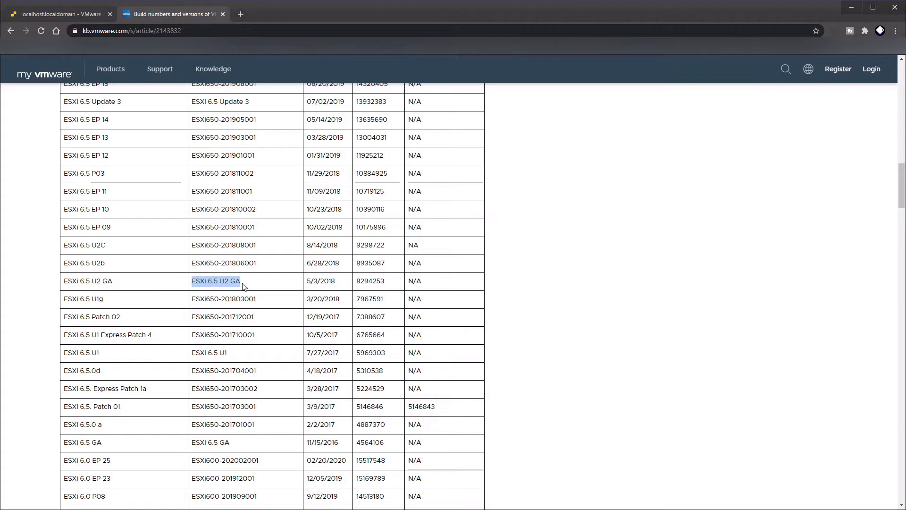
{"action": "double_click", "coordinate": [370, 281]}
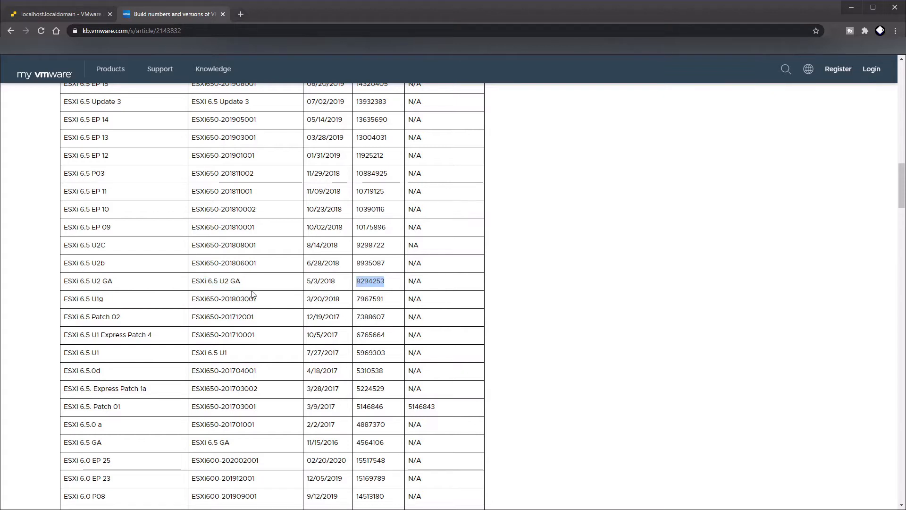
{"action": "scroll", "coordinate": [251, 292], "scroll_direction": "up", "scroll_amount": 1}
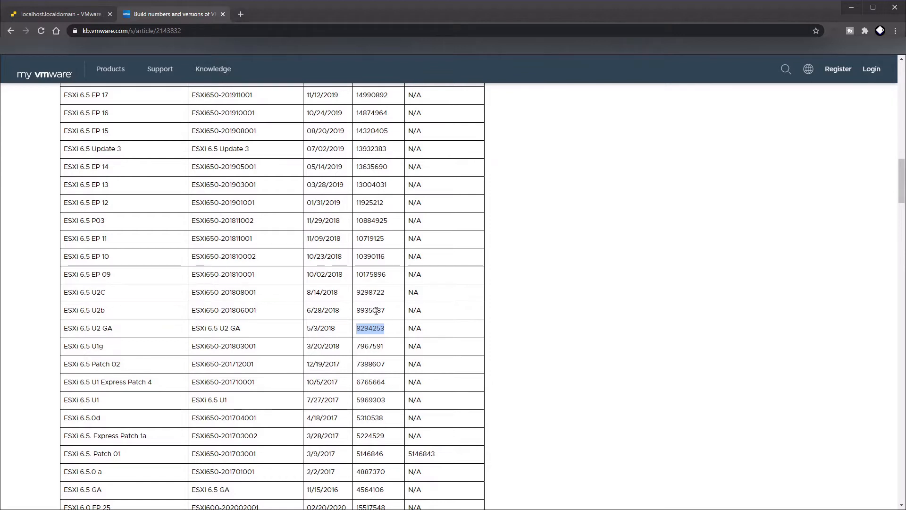
Check the host's installed build number against the ESXi 6.5 releases around Update 3 in the build table, and return to the host overview
{"action": "left_click", "coordinate": [66, 14]}
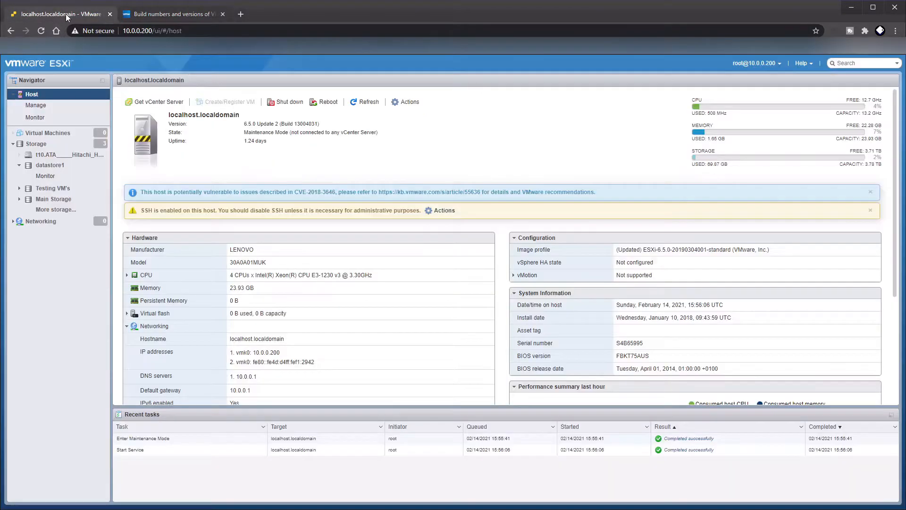
{"action": "double_click", "coordinate": [305, 124]}
{"action": "left_click", "coordinate": [164, 15]}
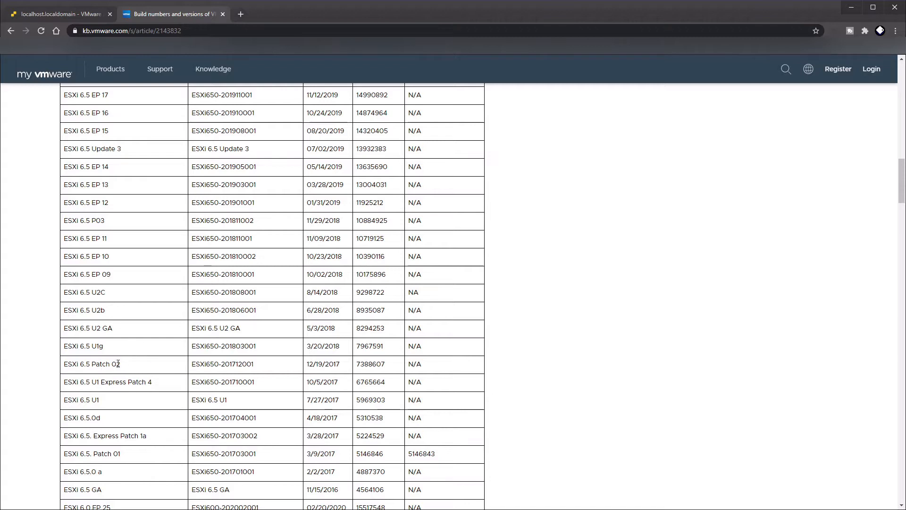
{"action": "scroll", "coordinate": [165, 302], "scroll_direction": "up", "scroll_amount": 4}
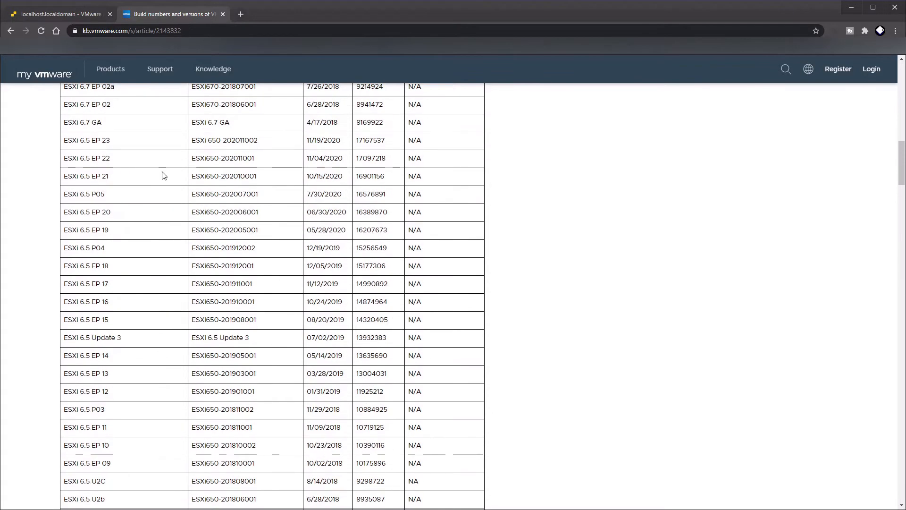
{"action": "scroll", "coordinate": [202, 344], "scroll_direction": "down", "scroll_amount": 2}
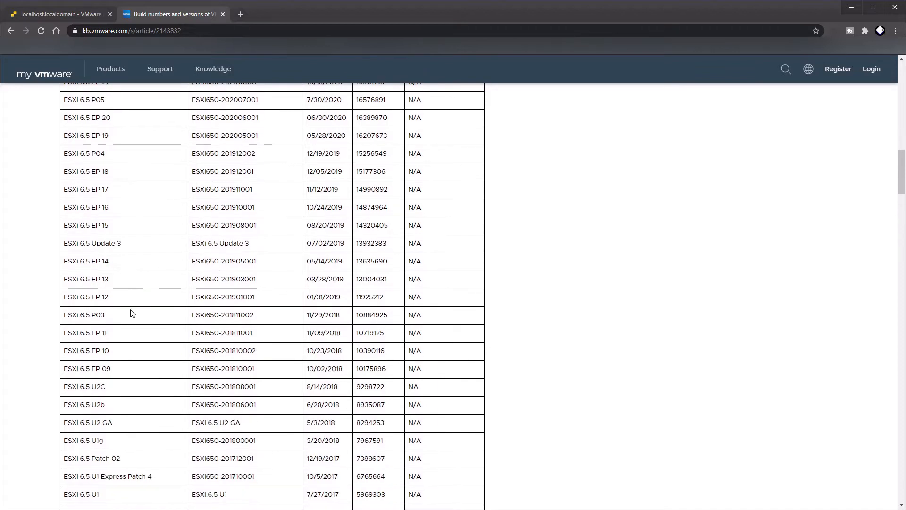
{"action": "left_click_drag", "start_coordinate": [124, 244], "coordinate": [63, 232]}
{"action": "scroll", "coordinate": [127, 247], "scroll_direction": "up", "scroll_amount": 4}
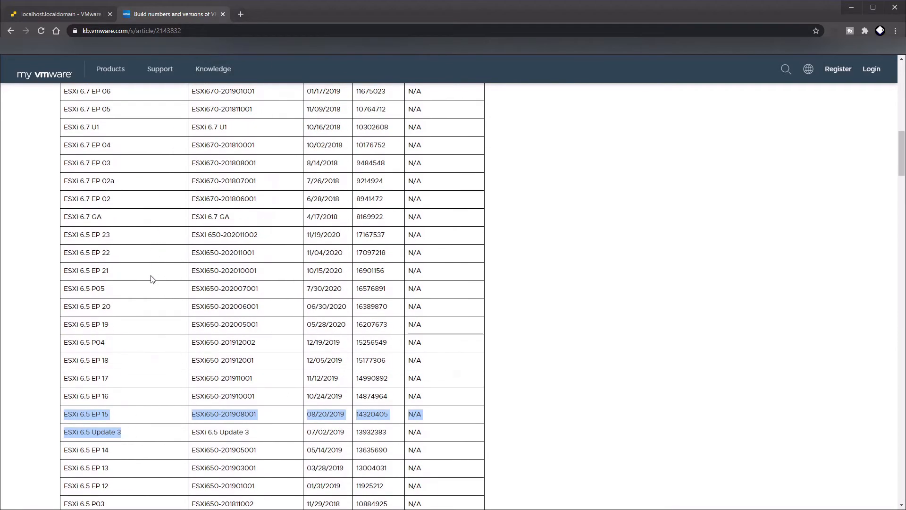
{"action": "left_click", "coordinate": [61, 15]}
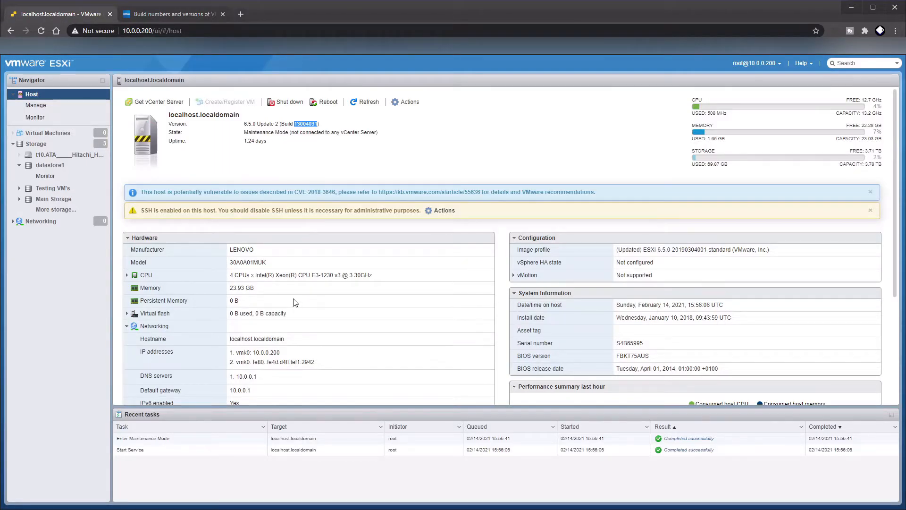